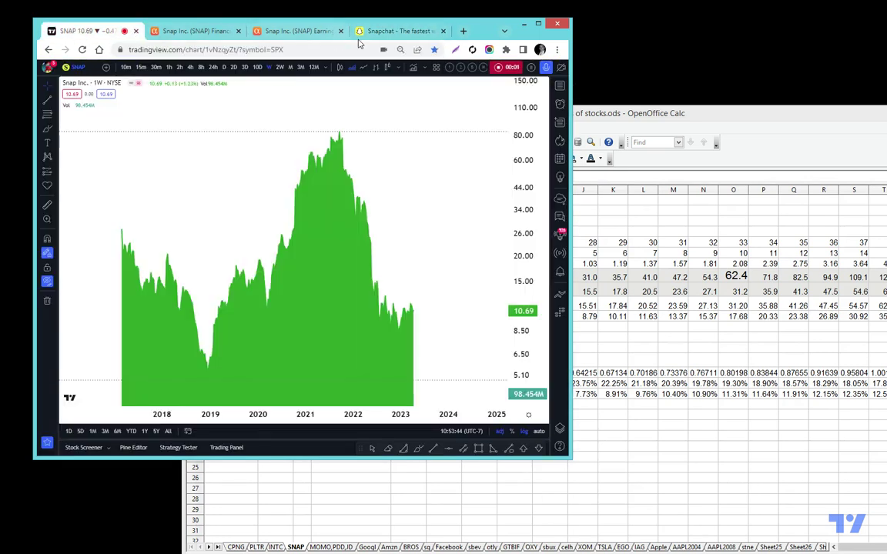
left_click(399, 31)
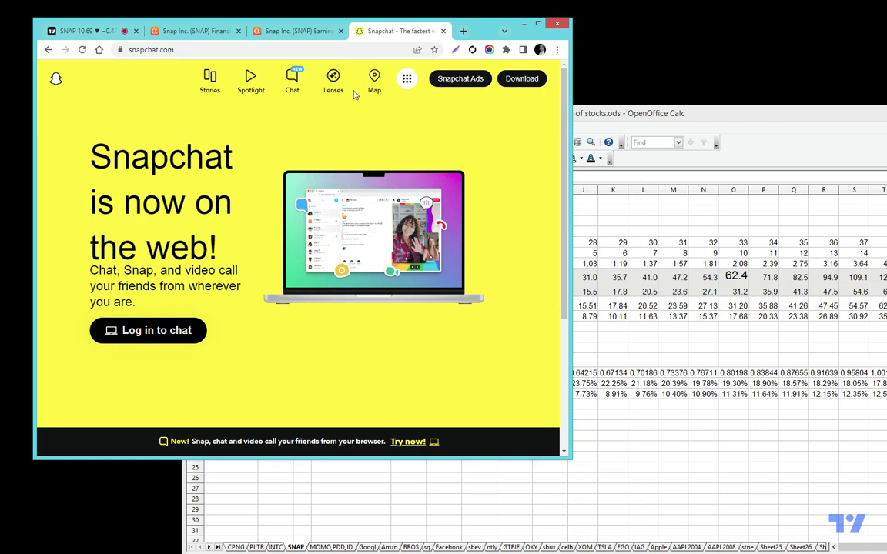
Step: Move between the SNAP price chart and snapchat.com, ending on the 'Snapchat is now on the web!' homepage
left_click(83, 32)
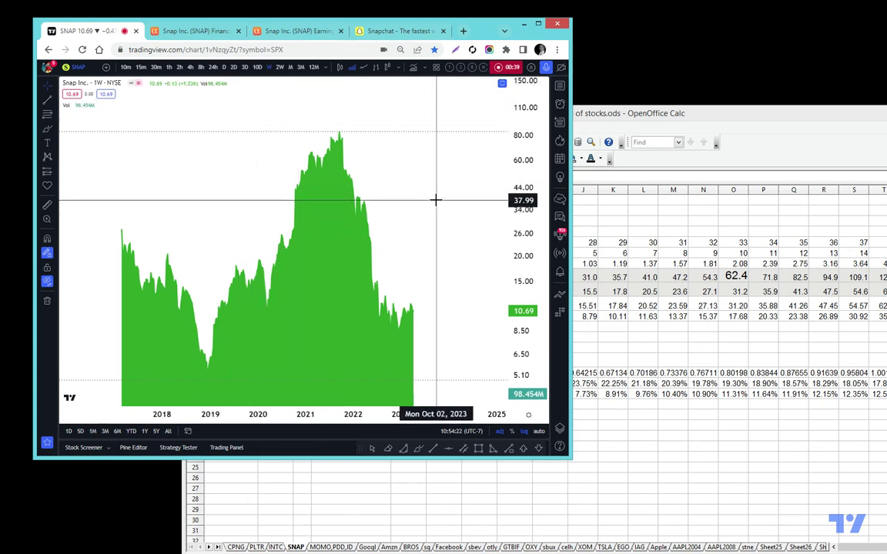
left_click(402, 32)
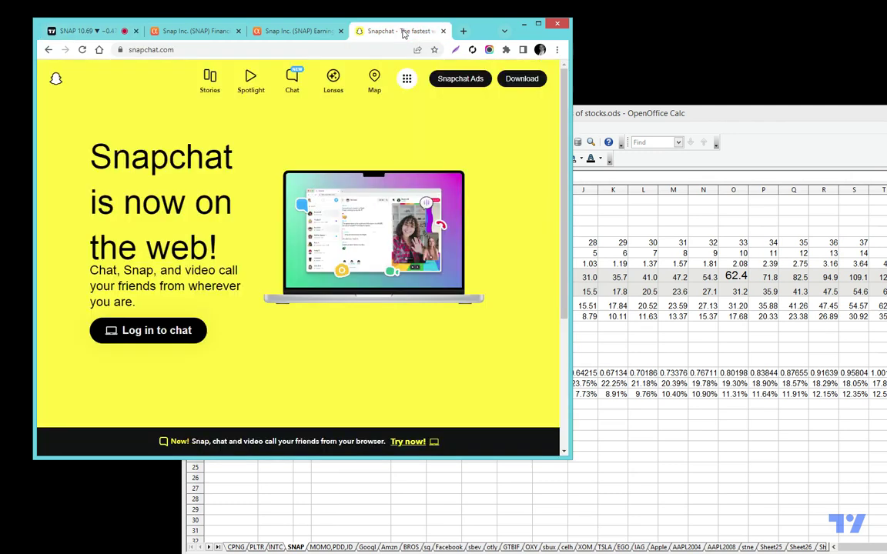
Step: Show Seeking Alpha's SNAP Earnings Estimates page, scrolled to consensus EPS for Dec 2023 through Dec 2028
left_click(291, 32)
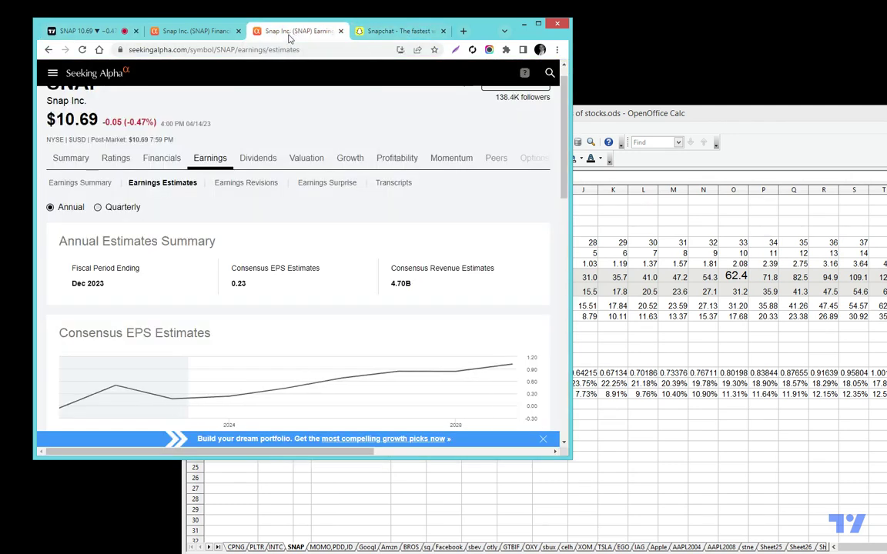
scroll(273, 239, "up", 1)
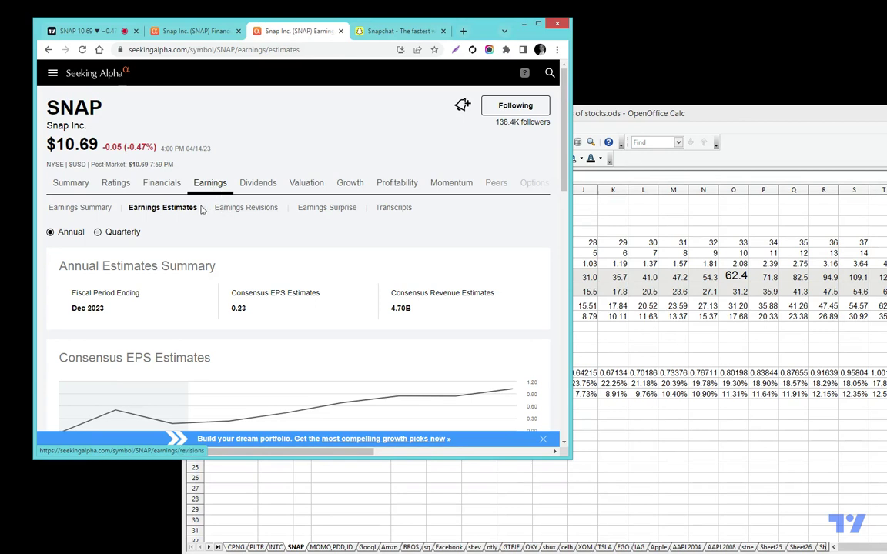
scroll(155, 203, "down", 1)
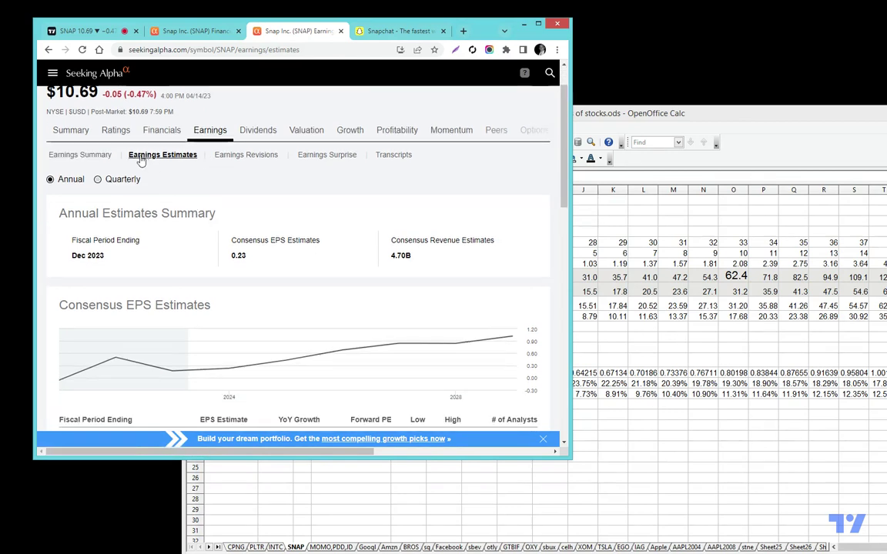
scroll(231, 254, "down", 3)
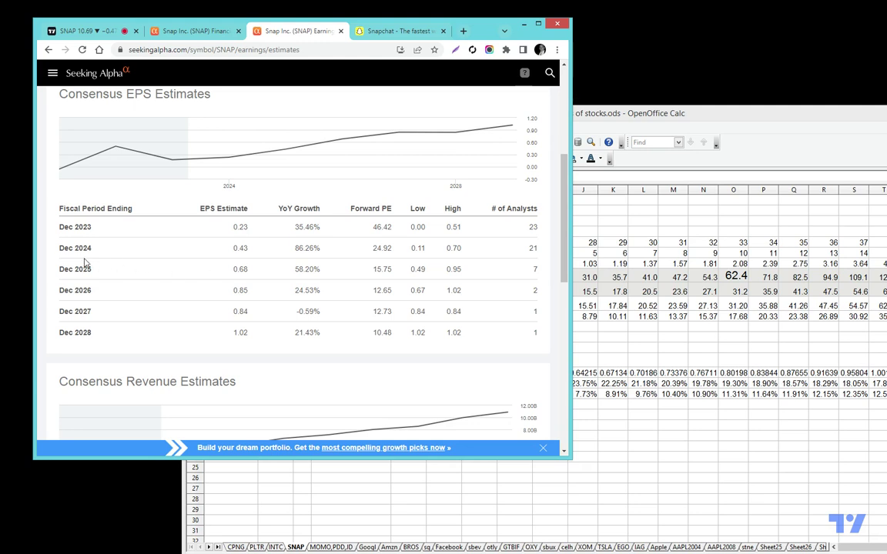
Step: Highlight the Dec 2025 row and the 0.23 Dec 2023 EPS estimate, then raise the Calc valuation sheet
left_click_drag(78, 248, 105, 300)
left_click_drag(238, 227, 246, 270)
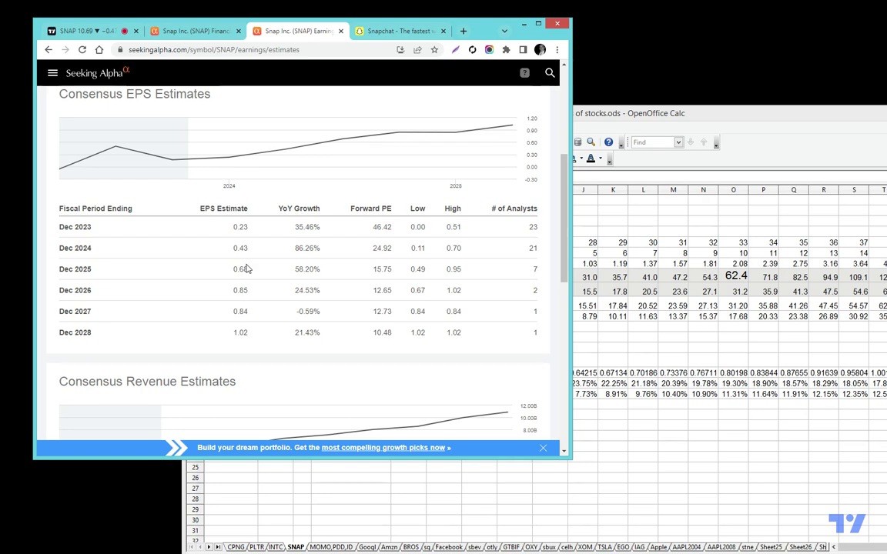
left_click(648, 115)
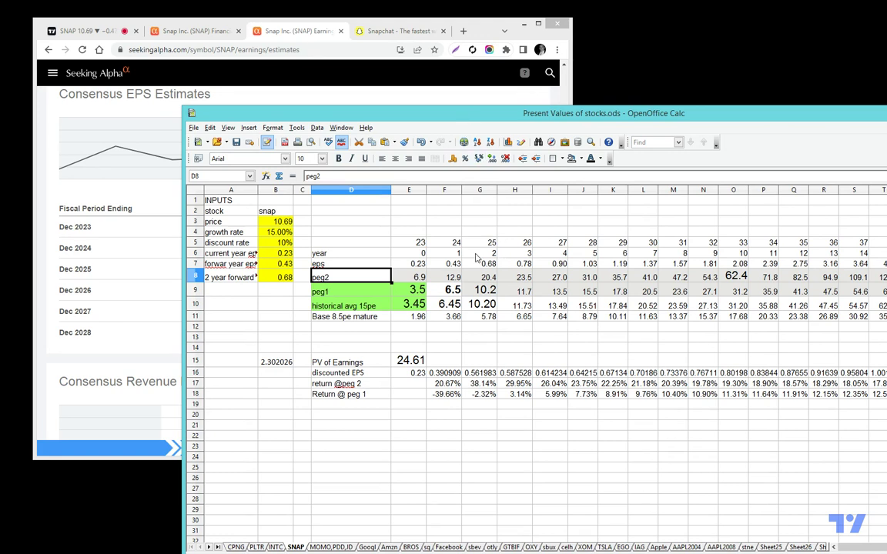
left_click(366, 254)
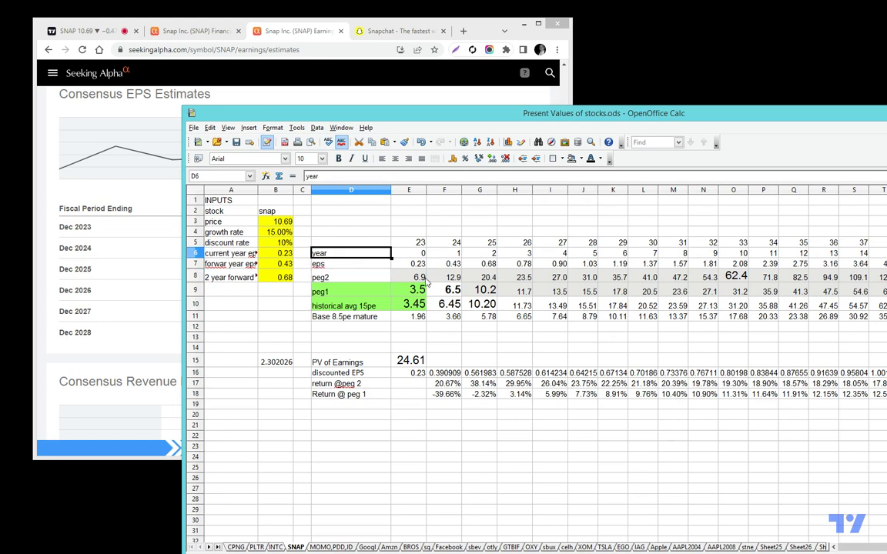
left_click(417, 245)
key("Right")
key("Right")
key("Right")
key("Right")
key("Right")
key("Right")
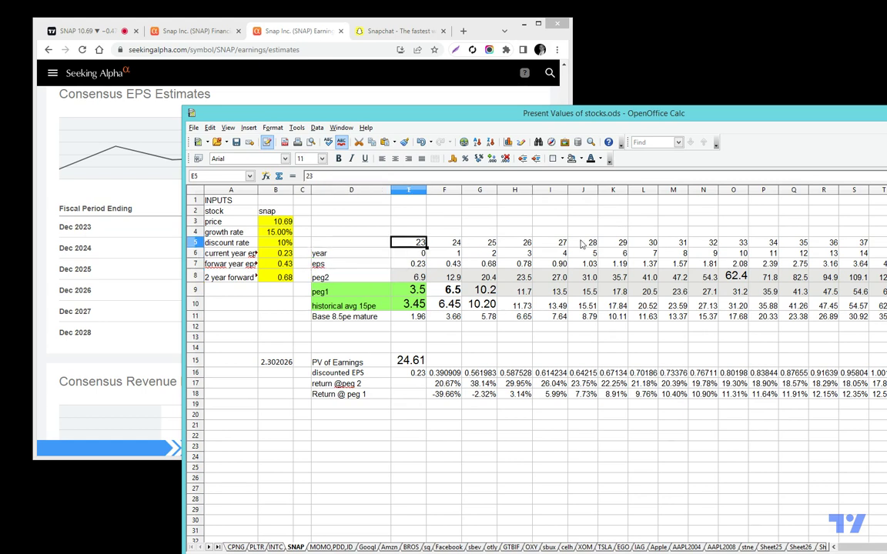
left_click(419, 264)
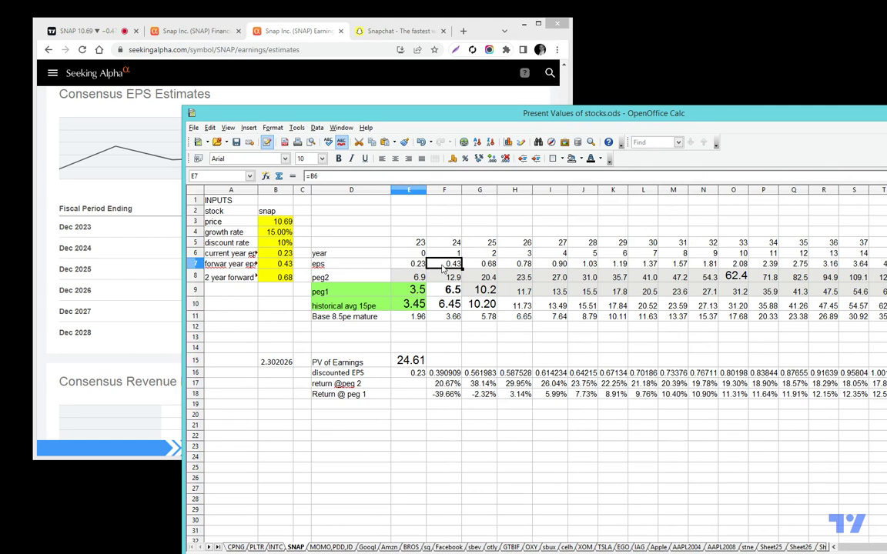
key("Right")
key("Right")
key("Right")
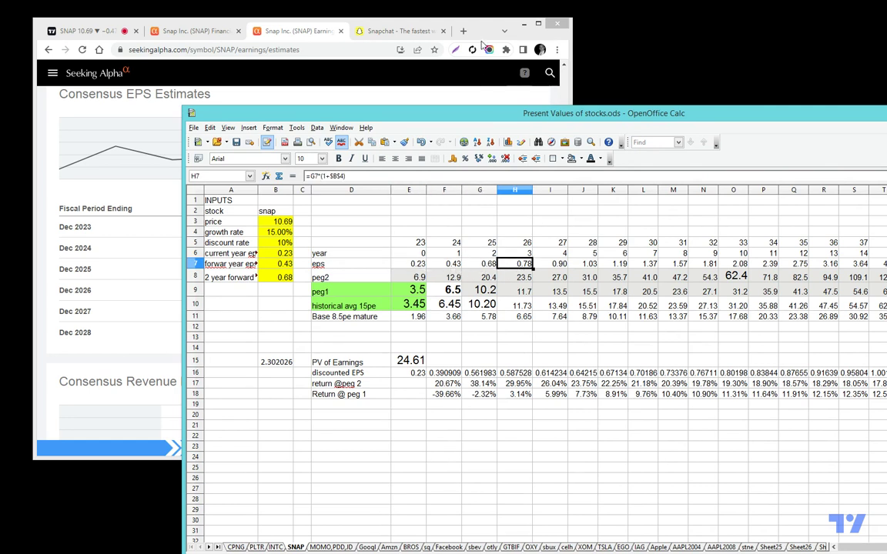
key("Right")
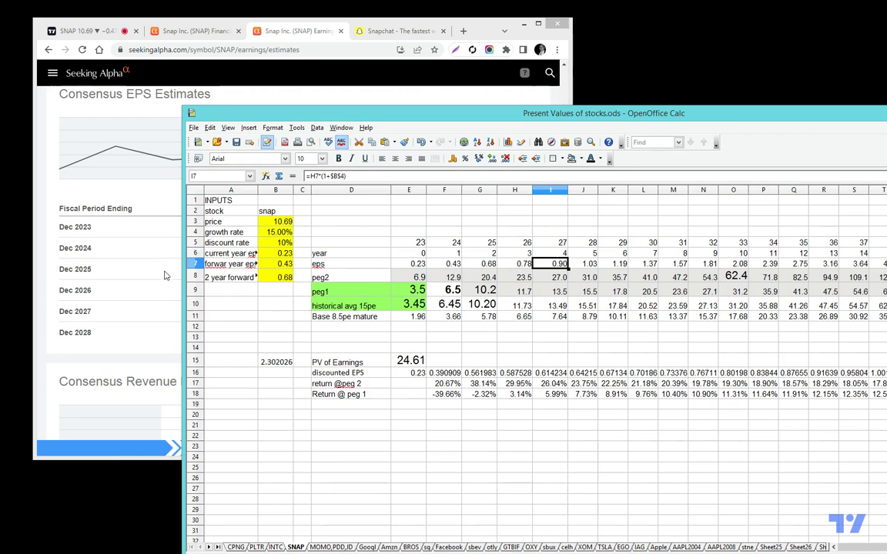
left_click(445, 264)
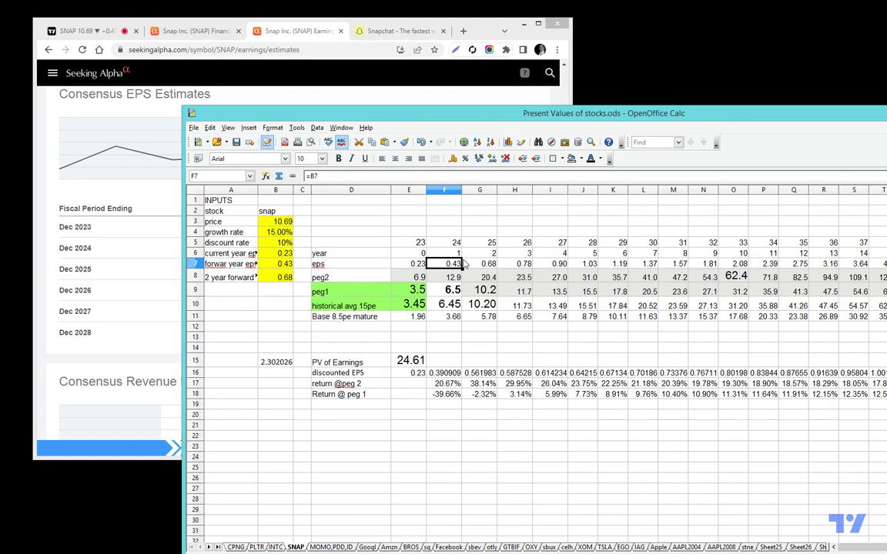
left_click(480, 263)
left_click_drag(329, 290, 638, 308)
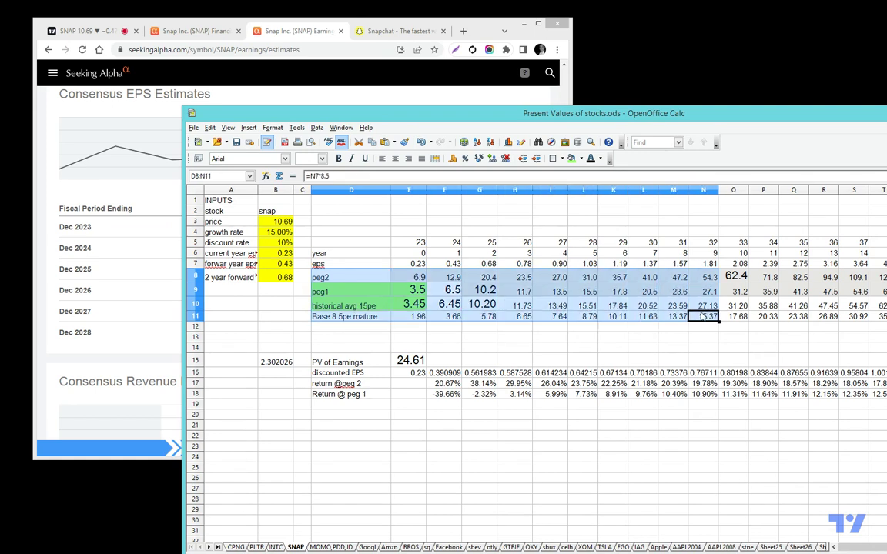
left_click(608, 337)
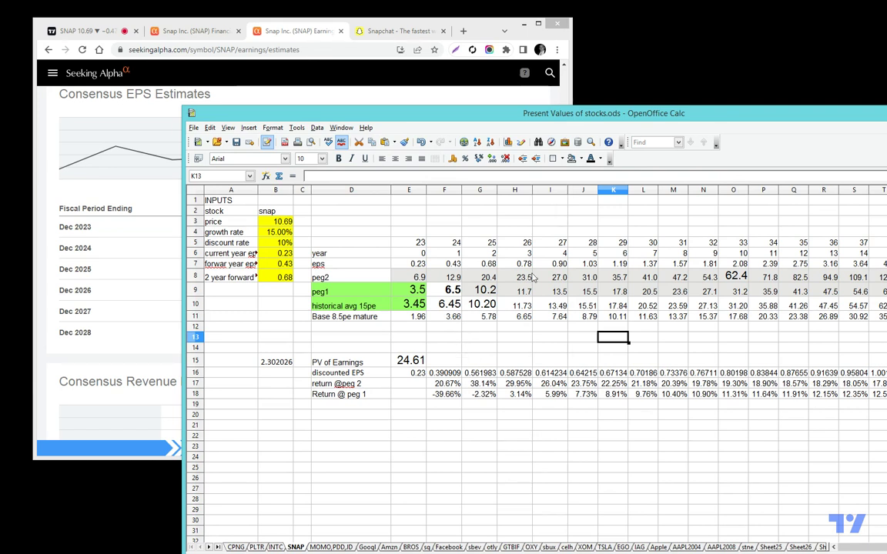
Step: Inspect column J's year 28, year count, EPS growth (J7) and peg2 (J8) formulas
left_click(585, 243)
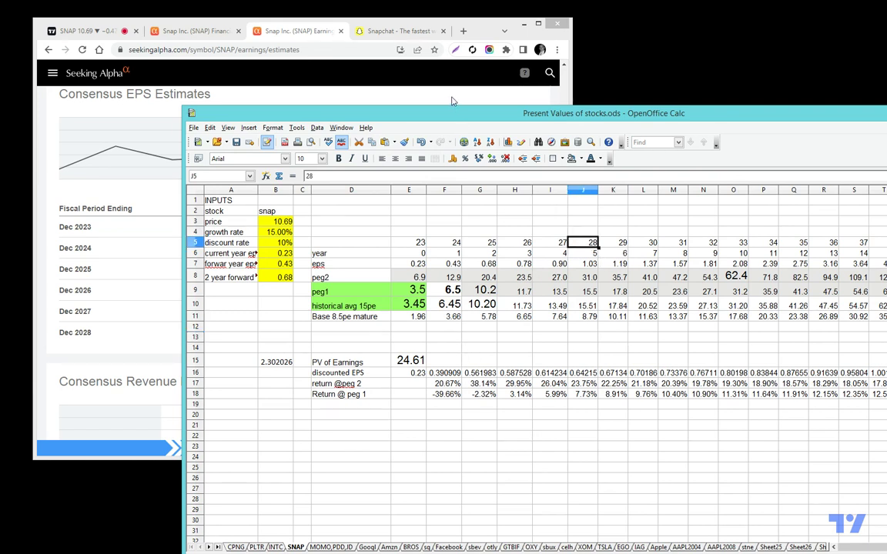
key("Down")
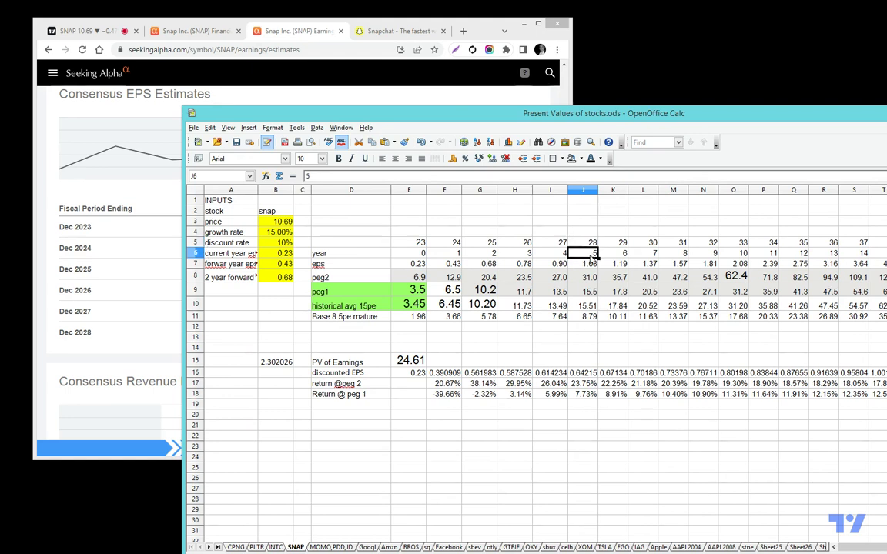
left_click(586, 279)
left_click(587, 264)
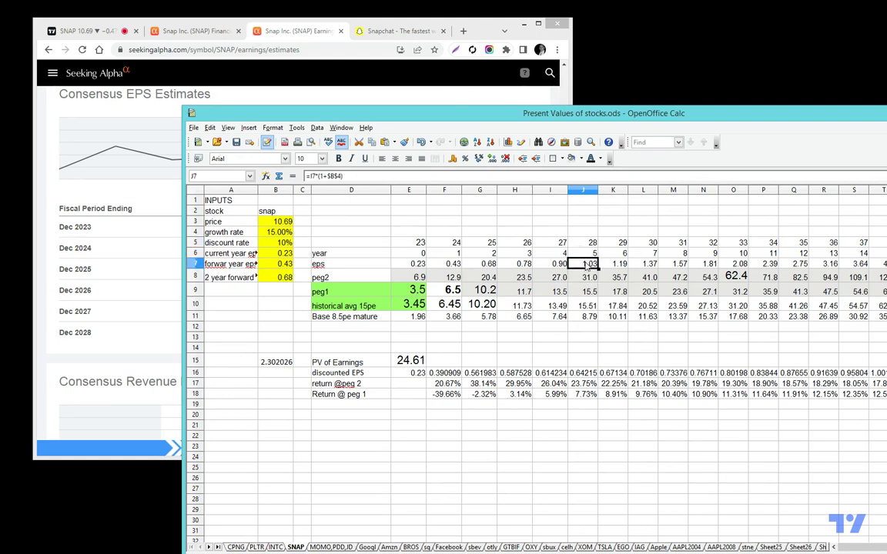
left_click(587, 278)
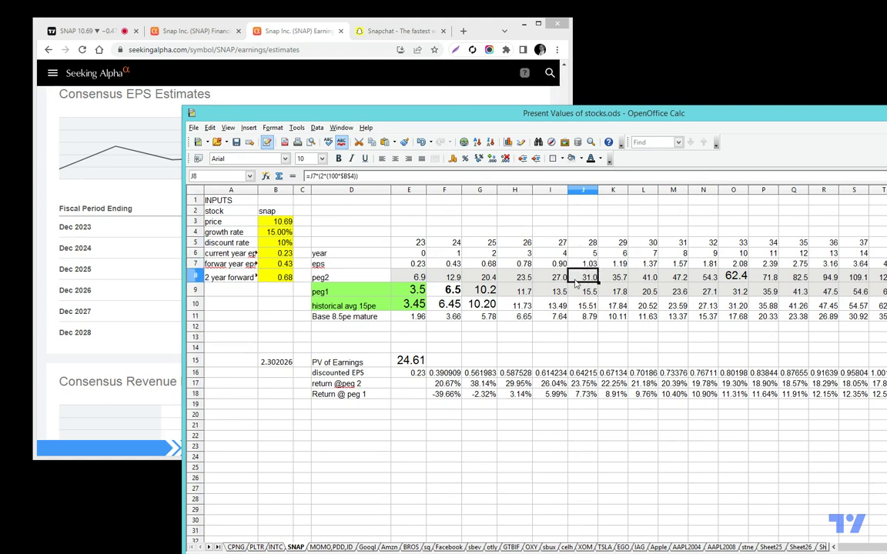
left_click(587, 265)
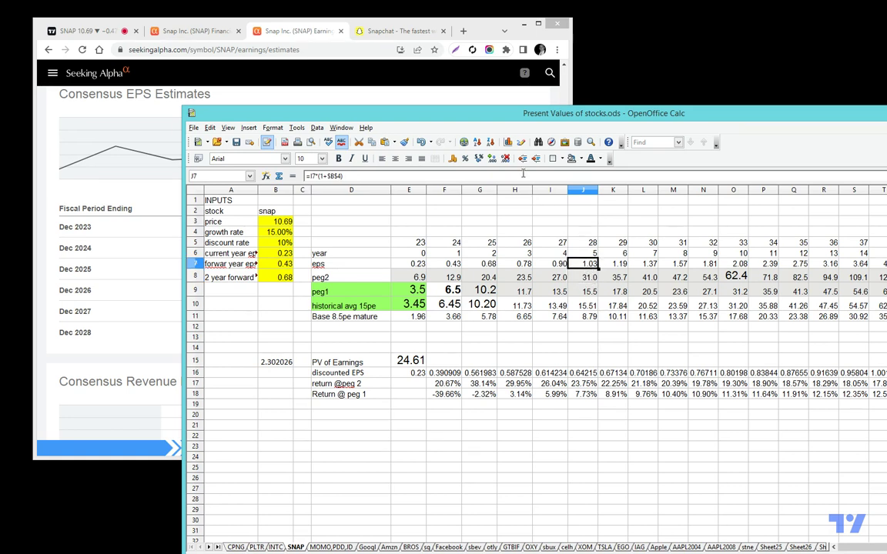
Step: Find the 1.02 Dec 2028 EPS estimate in Seeking Alpha, then return to the spreadsheet
left_click(51, 151)
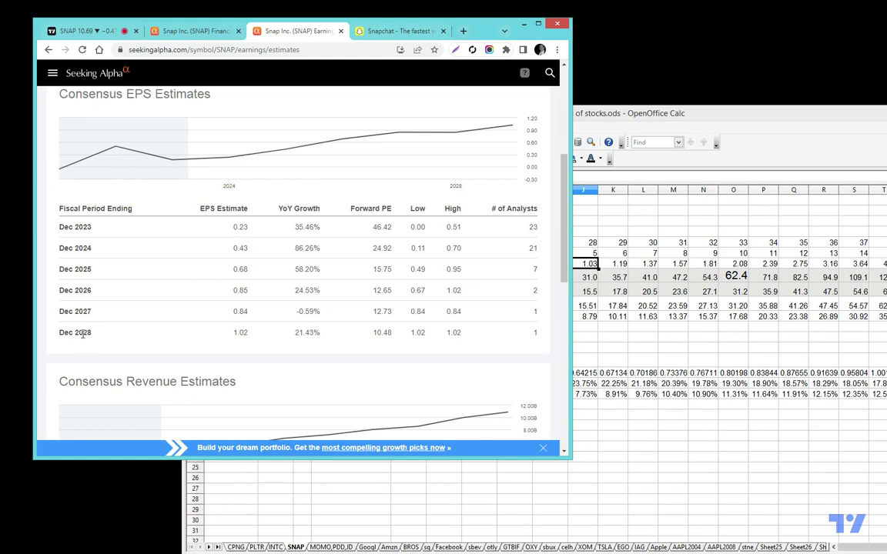
double_click(82, 332)
double_click(240, 333)
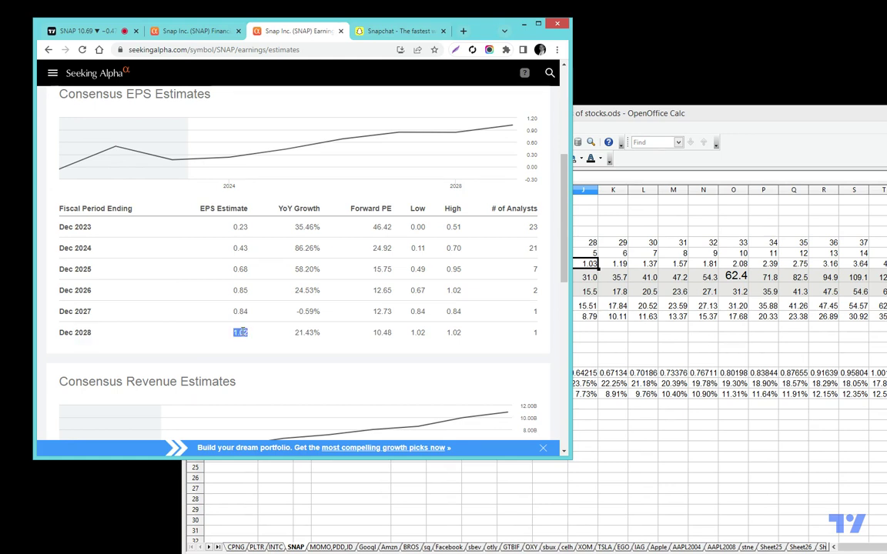
left_click(733, 149)
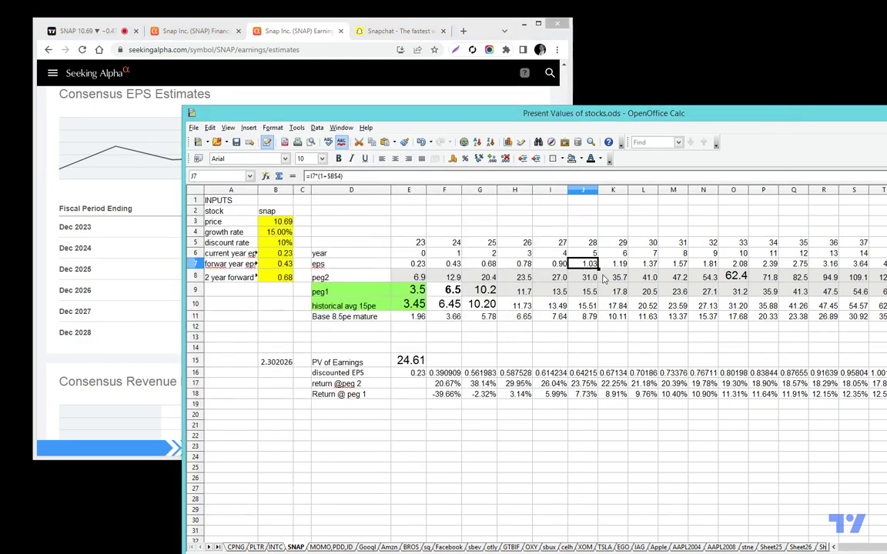
Step: Step through the J7–J11 formulas, returning to the peg2 formula in J8
left_click(590, 293)
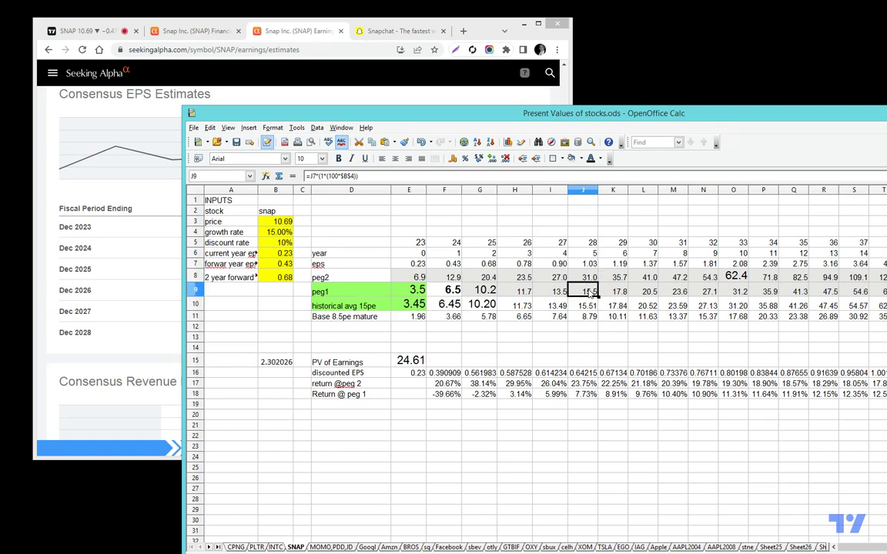
left_click(590, 306)
left_click(590, 317)
left_click(589, 306)
left_click(589, 292)
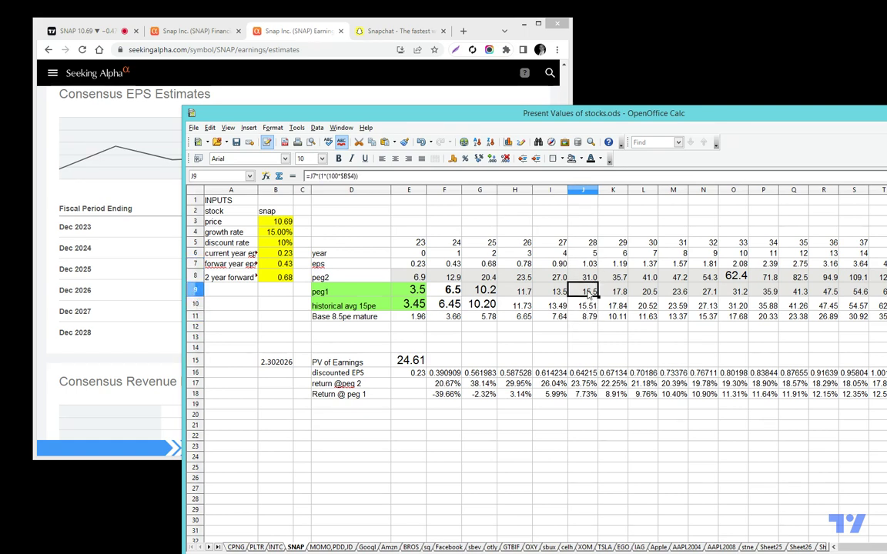
left_click(590, 279)
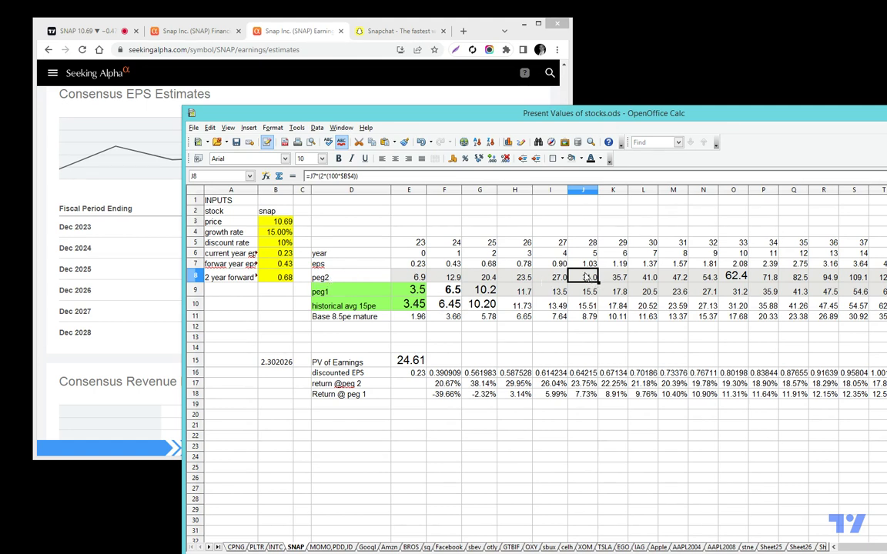
key("Up")
key("Down")
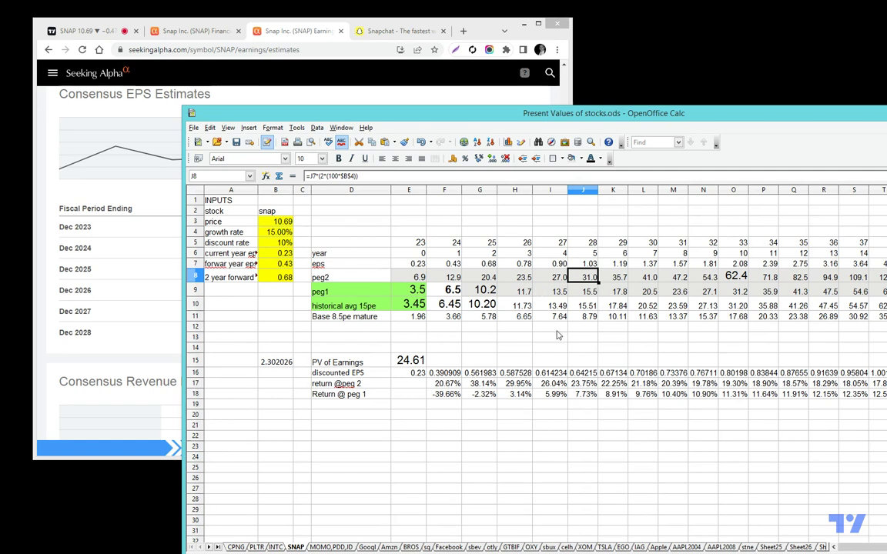
Step: Review the peg1 formula in J9 and the historical 15 PE formula in J10
left_click(586, 293)
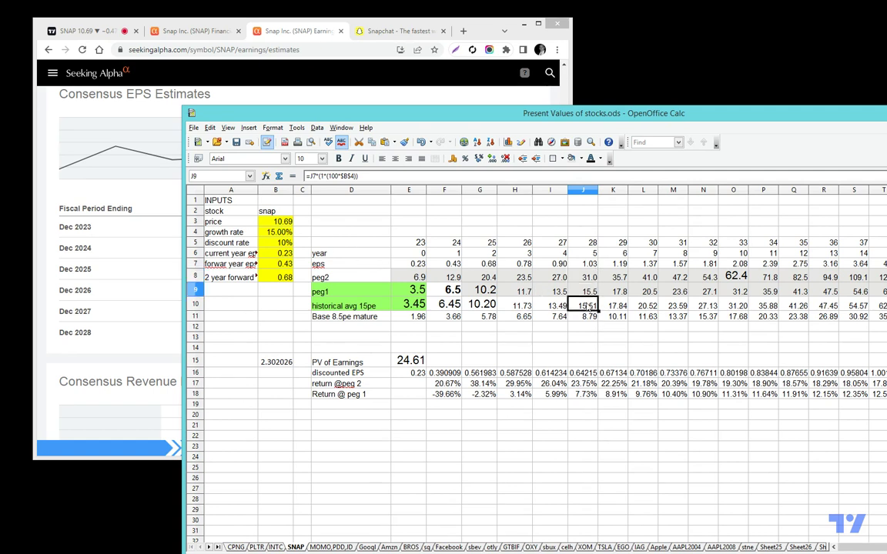
left_click(596, 305)
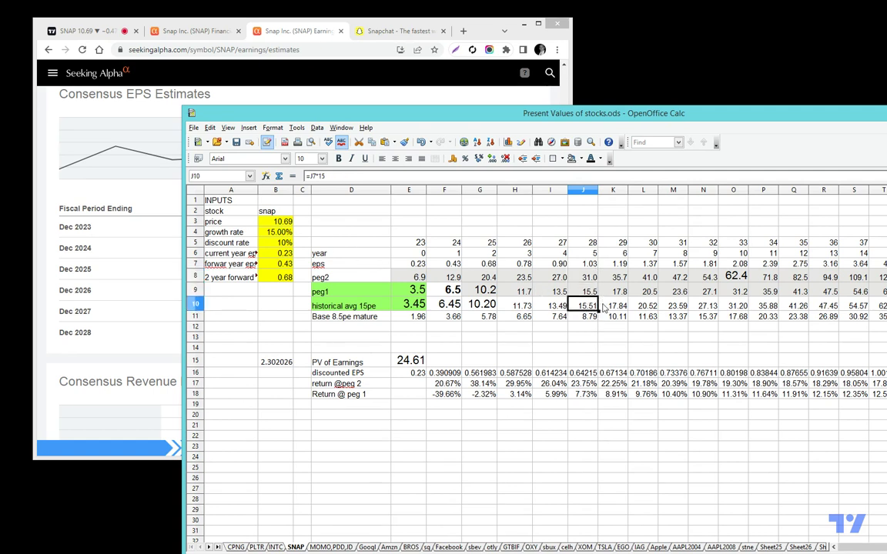
key("Up")
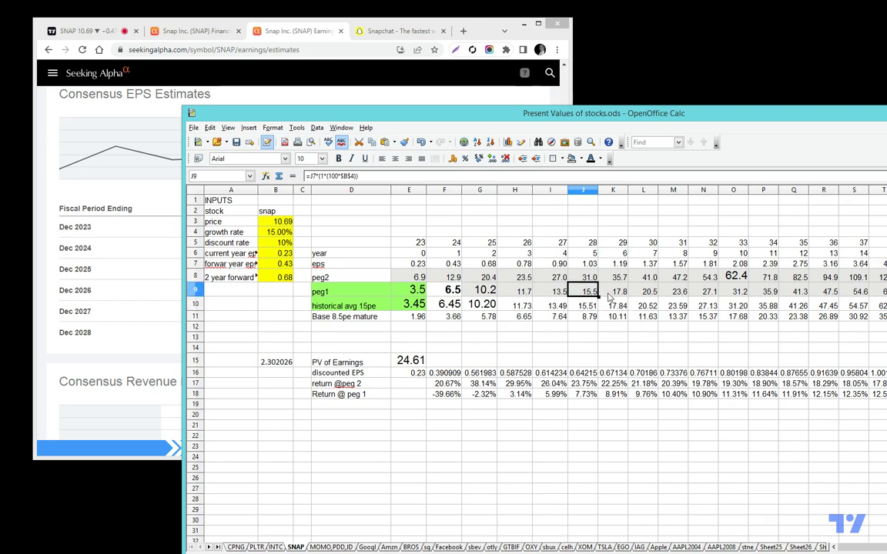
key("Down")
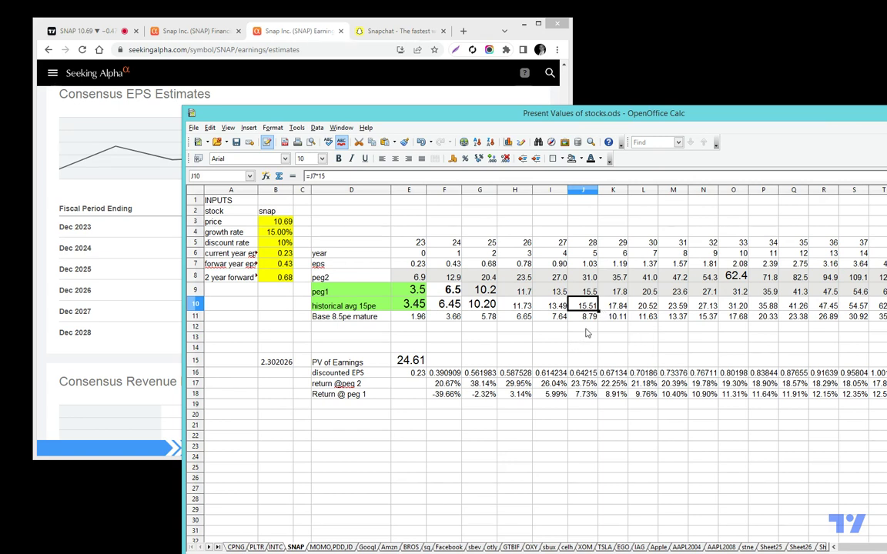
Step: Compare the J11 8.5 PE mature formula with J7 and J8, then select price cell B3
left_click(589, 265)
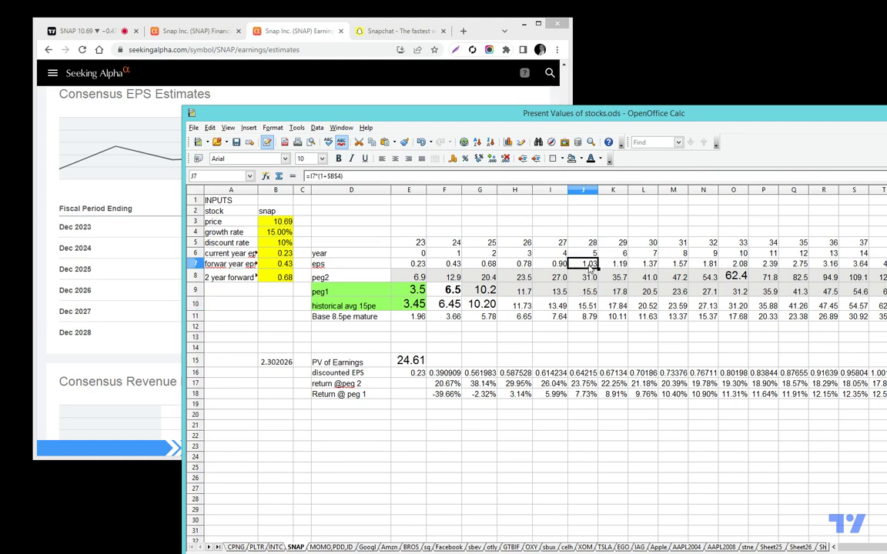
left_click(589, 318)
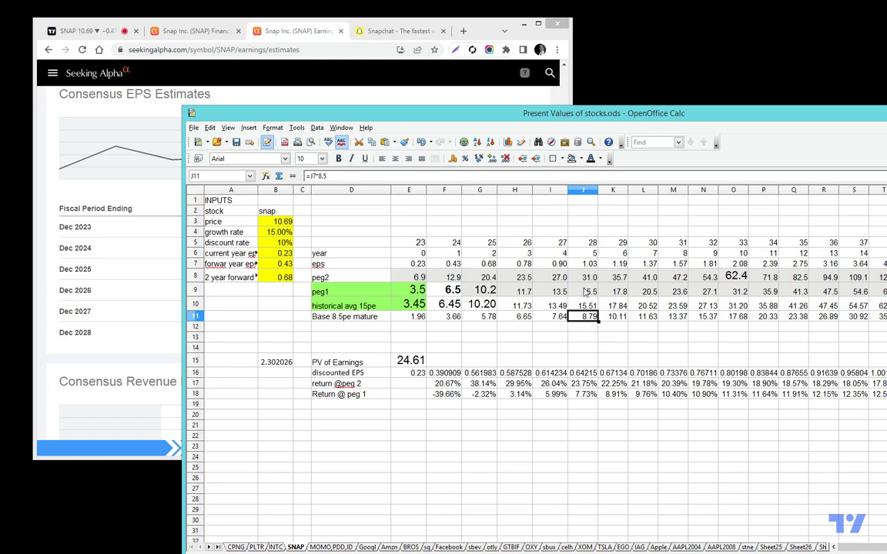
key("Up")
key("Up")
key("Up")
key("Down")
key("Down")
key("Down")
key("Up")
key("Up")
key("Up")
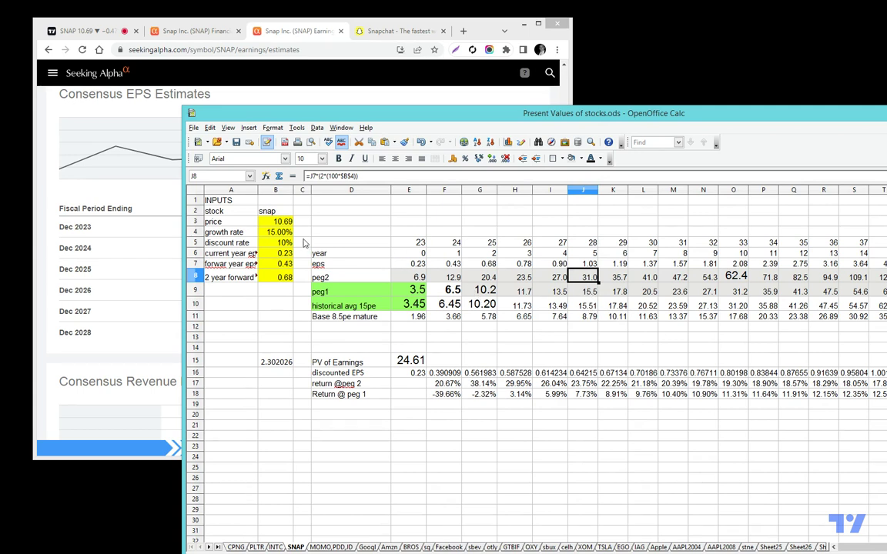
left_click(278, 222)
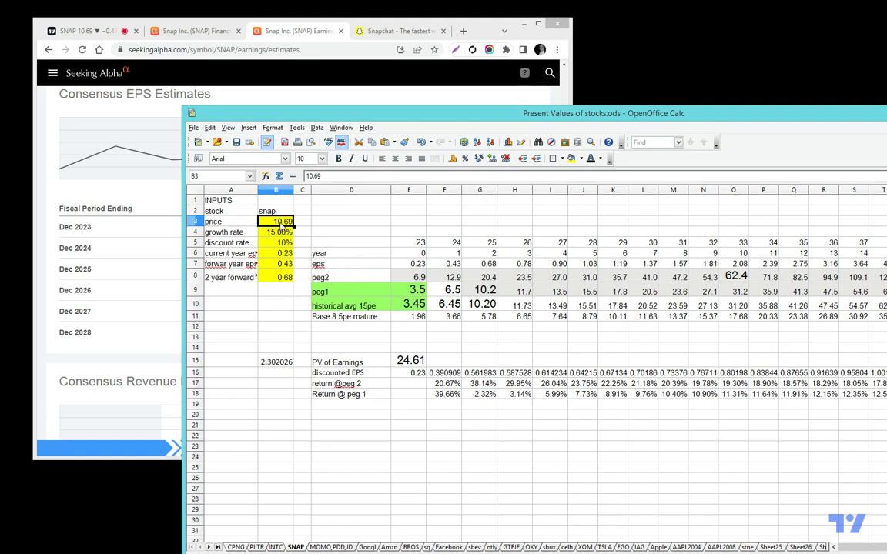
left_click(85, 31)
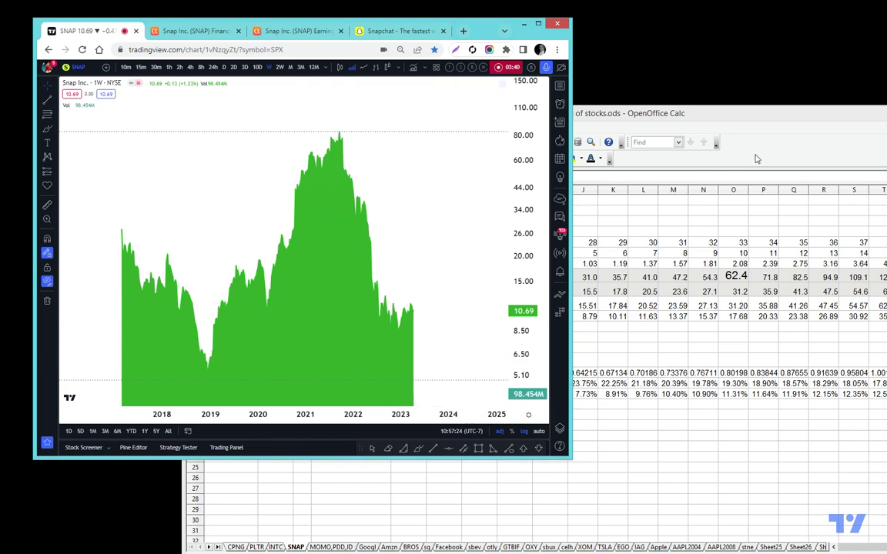
Step: Switch TradingView's SNAP chart to daily bars, zoom the time axis, and raise the Calc sheet
left_click(685, 139)
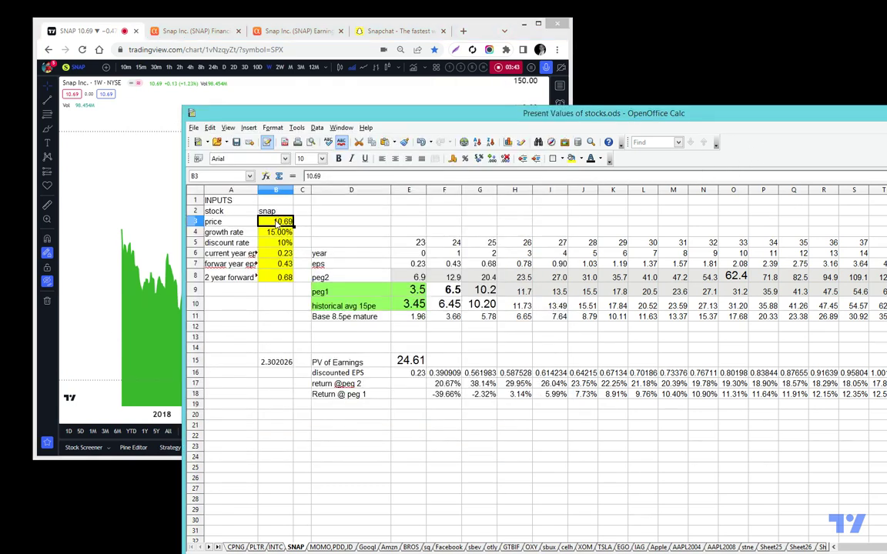
left_click(138, 210)
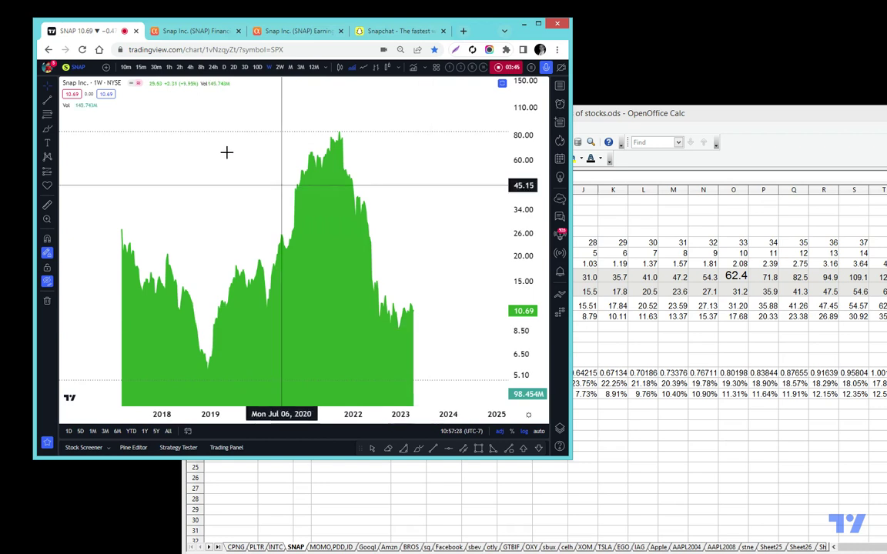
left_click(202, 67)
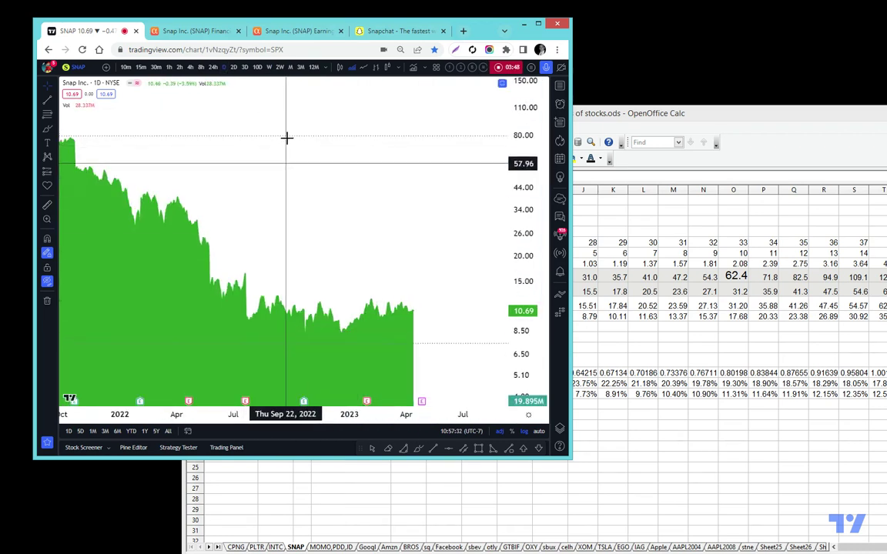
left_click(339, 67)
scroll(326, 336, "up", 3)
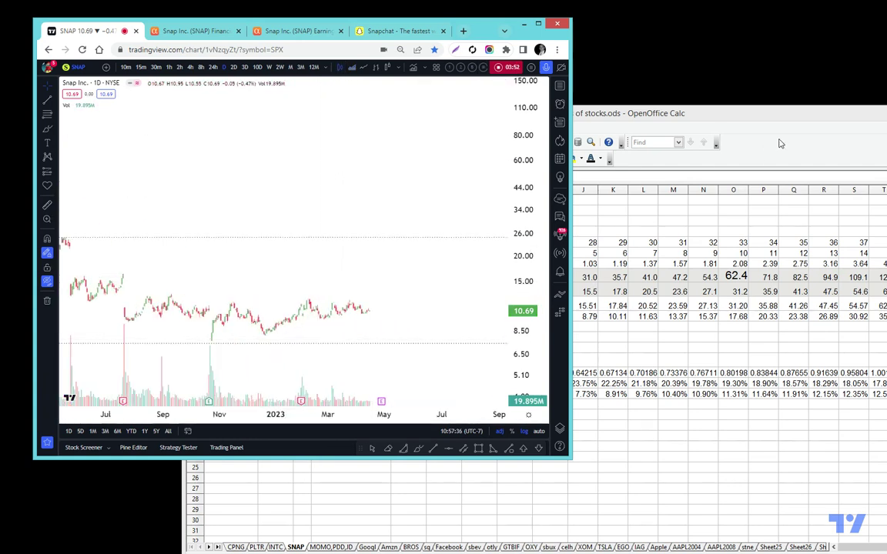
left_click(703, 129)
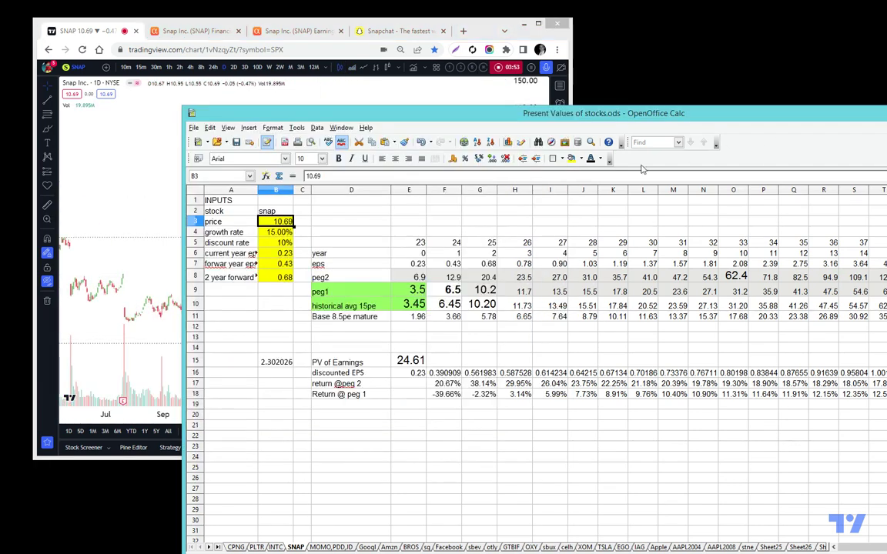
left_click(142, 142)
left_click(693, 127)
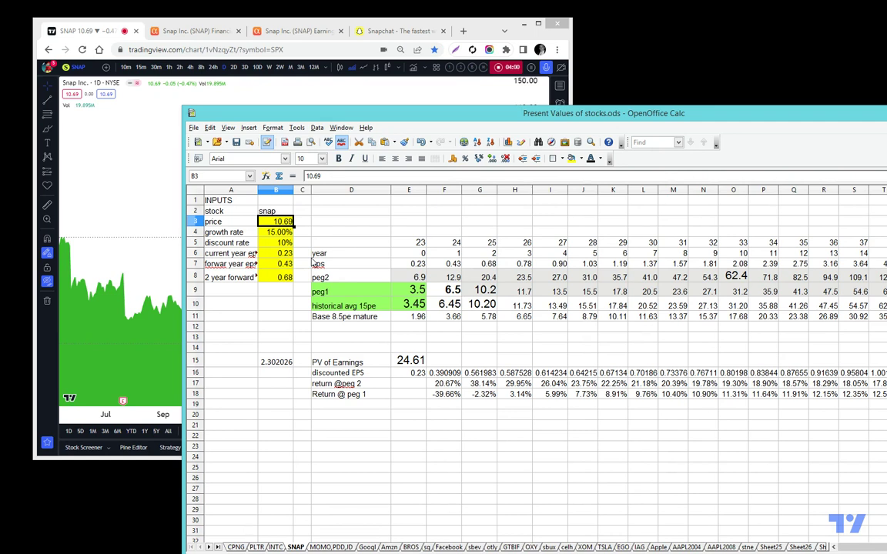
left_click(514, 393)
left_click(556, 384)
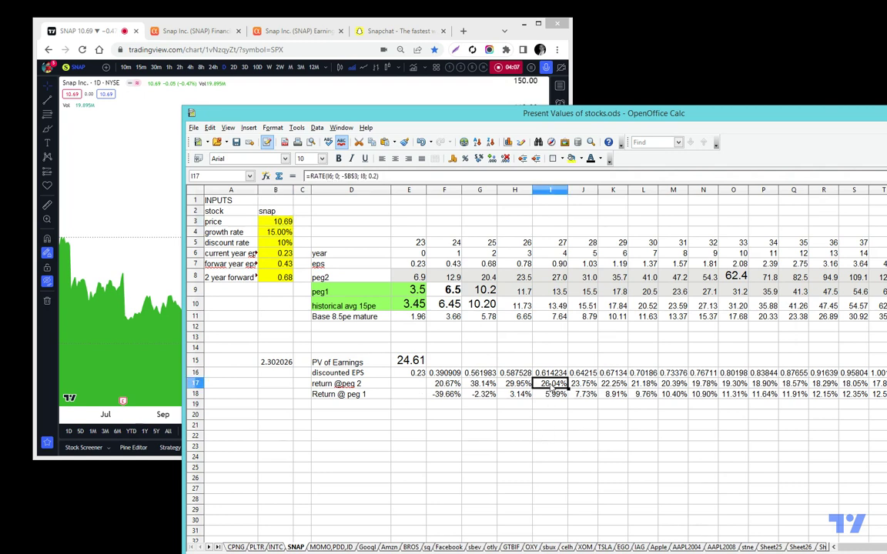
left_click(362, 384)
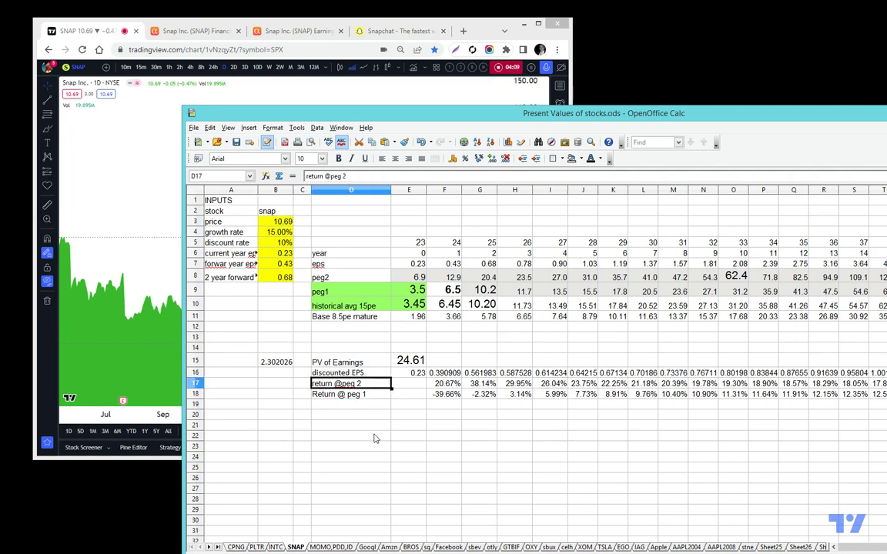
left_click(587, 244)
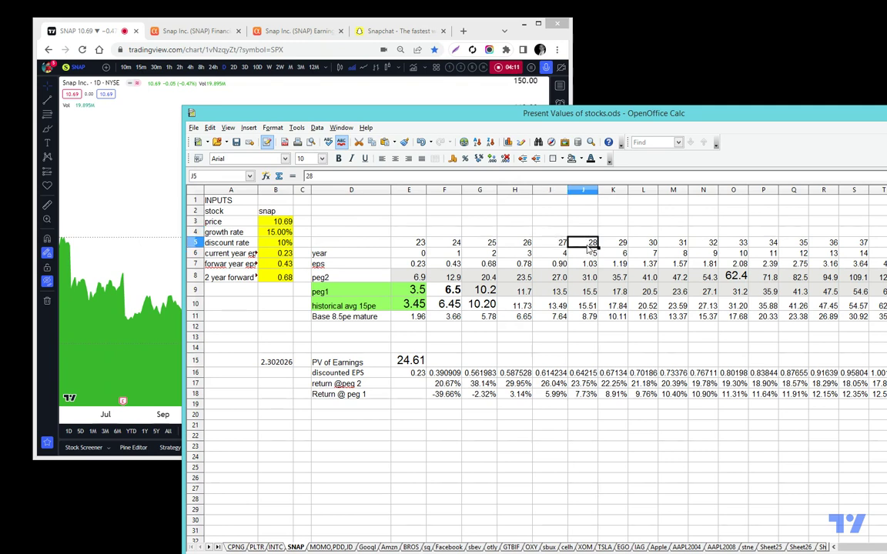
Step: Enter 7.68 as the B3 price, replacing the accidental 7/01/68 date entry
left_click(279, 220)
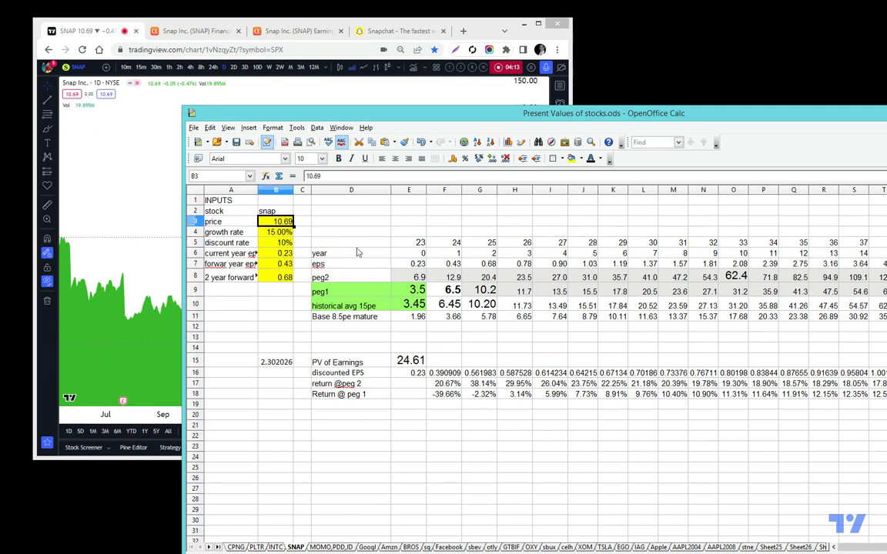
type("7/01/68")
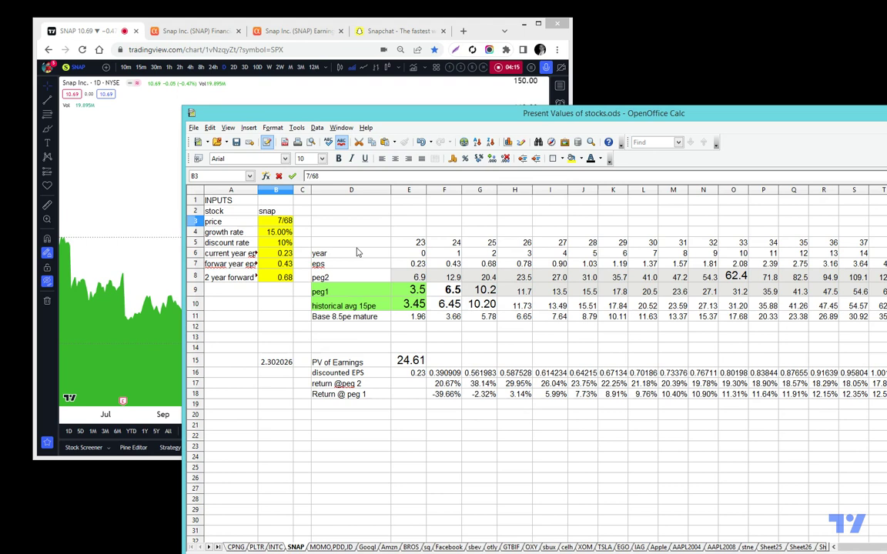
key("Return")
key("Up")
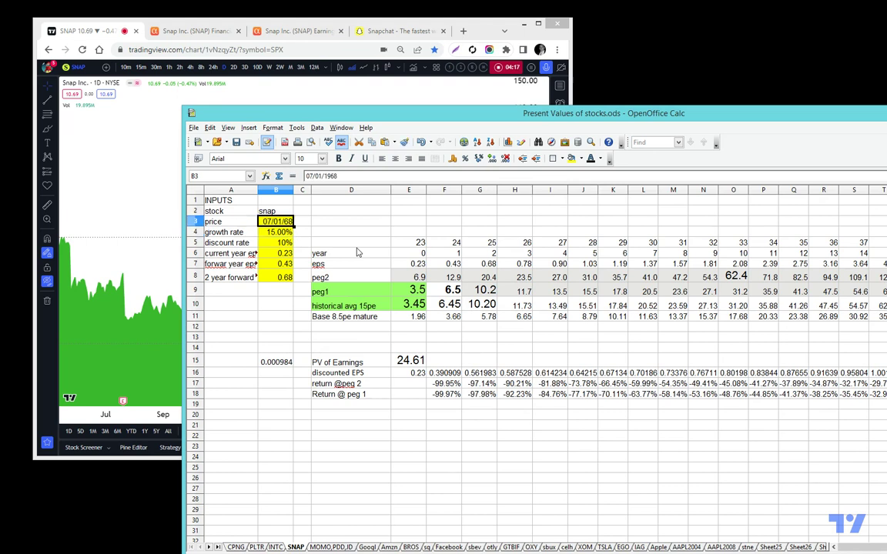
type("7.68")
key("Return")
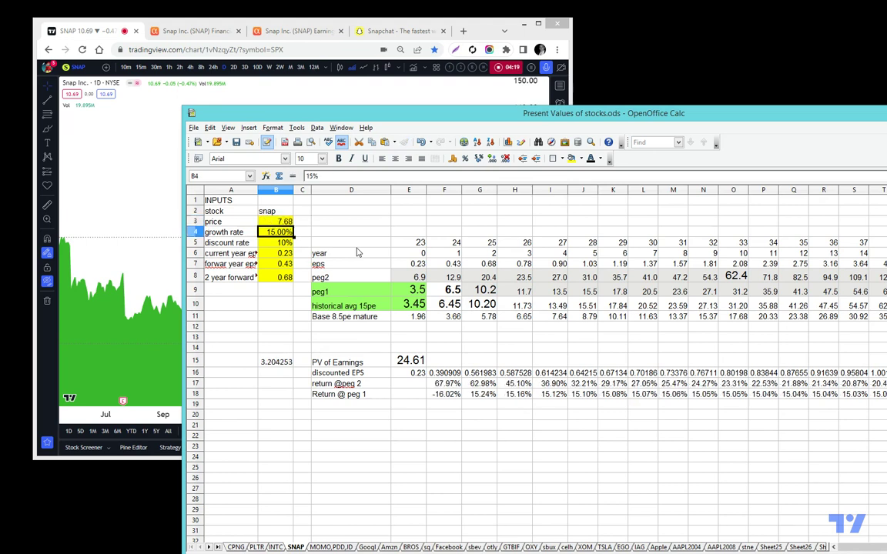
Step: Verify the 10% discount rate, the 15.00% growth rate and the 7.68 price inputs
left_click(273, 247)
left_click(278, 236)
left_click(277, 223)
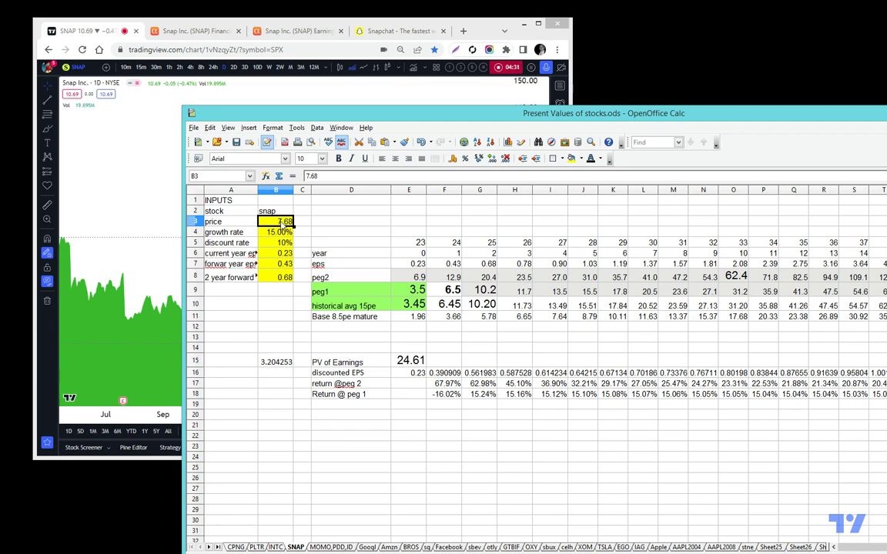
left_click(584, 280)
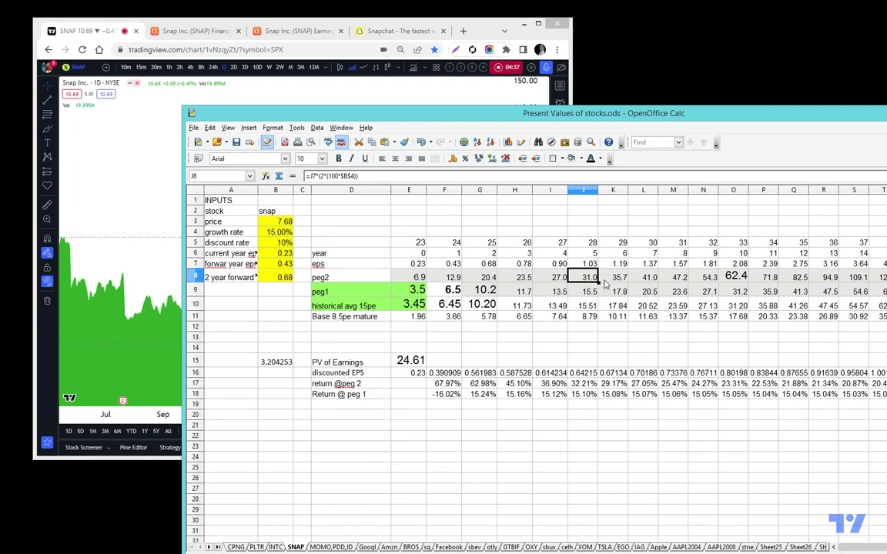
left_click(584, 383)
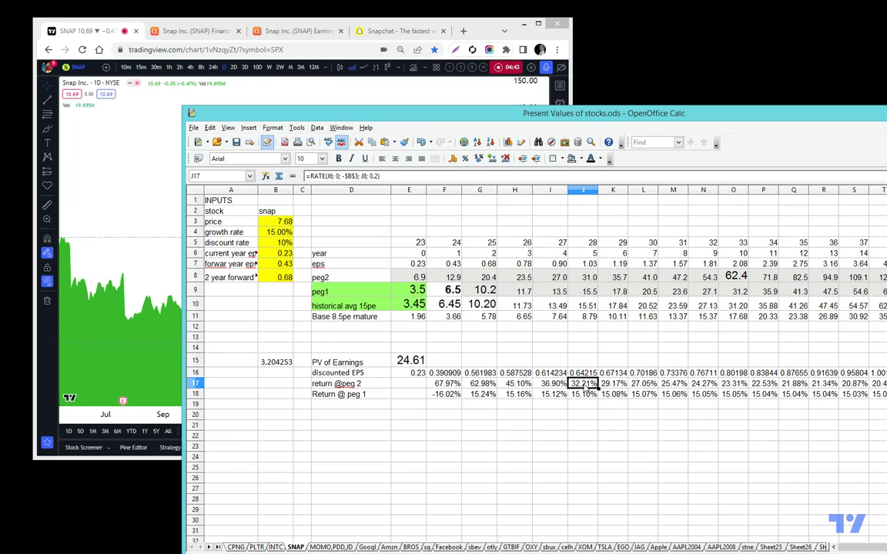
left_click(591, 278)
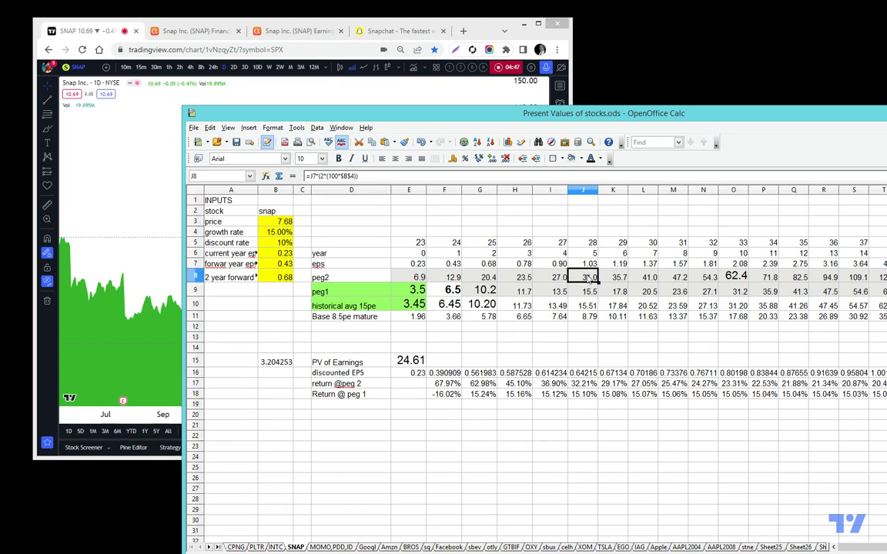
left_click(590, 295)
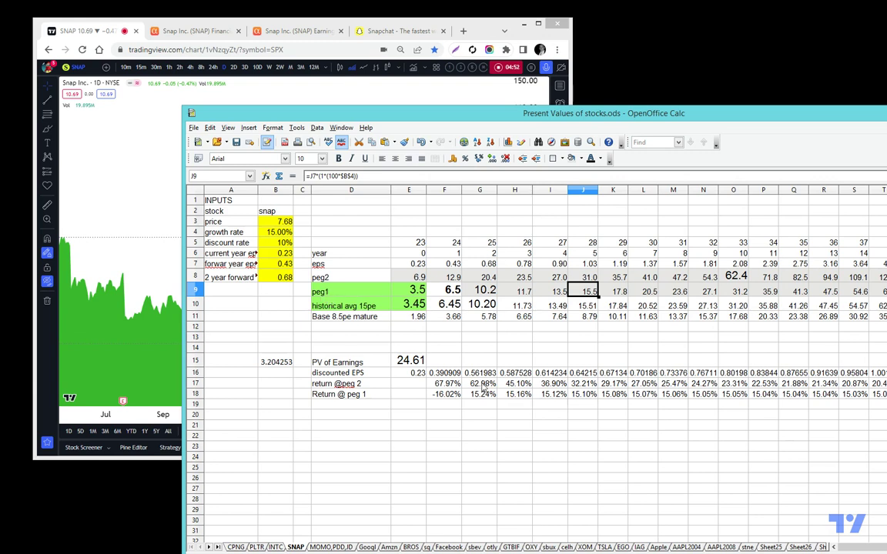
left_click(593, 396)
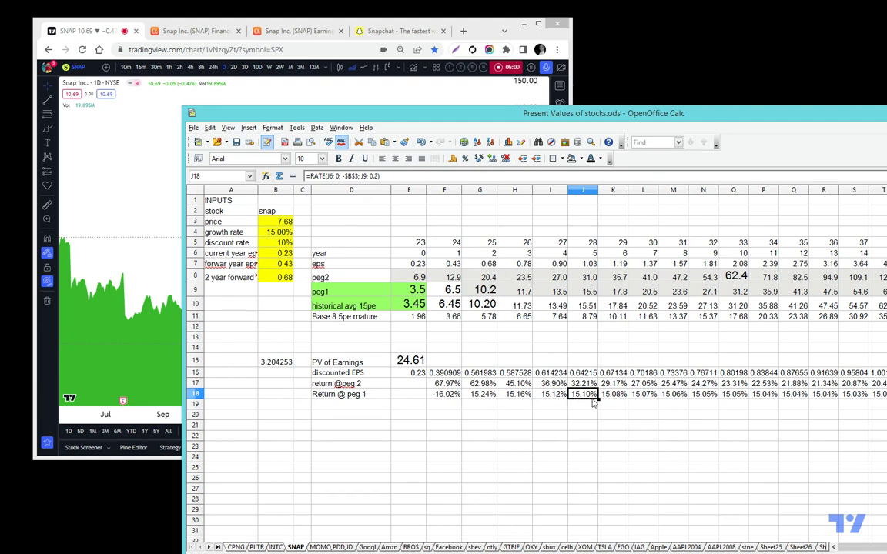
key("Up")
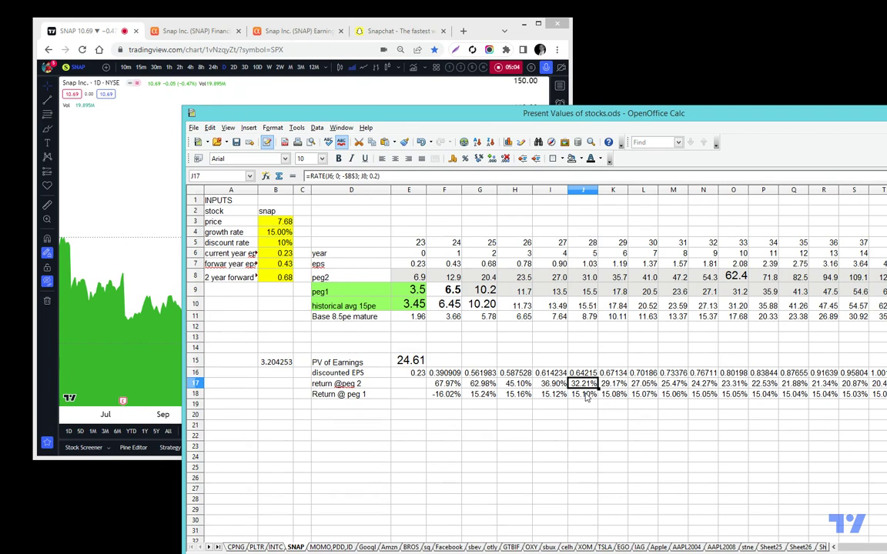
left_click(583, 263)
left_click(576, 321)
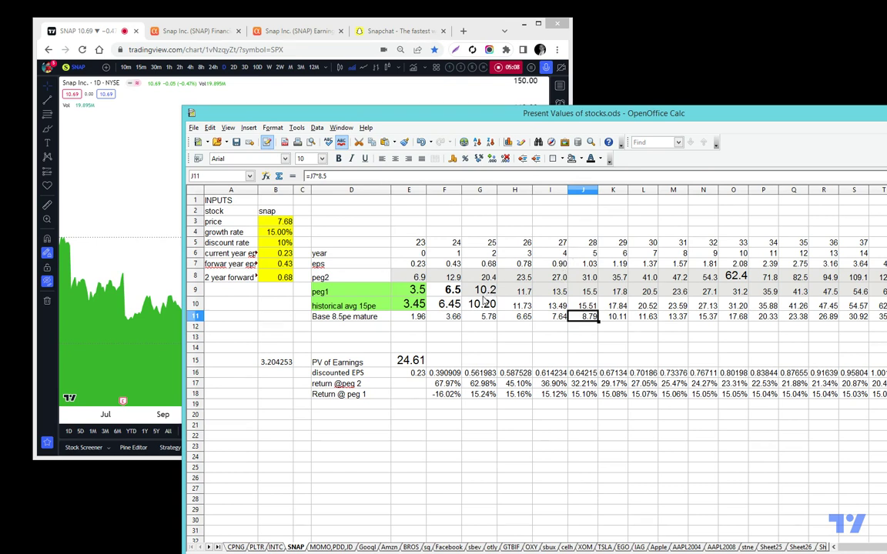
left_click(519, 247)
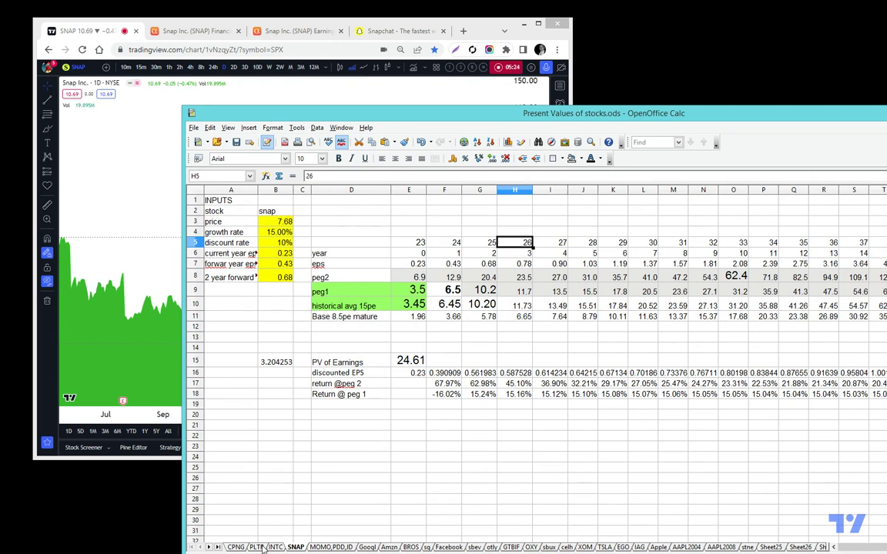
key("ctrl+Page_Up")
key("ctrl+Page_Up")
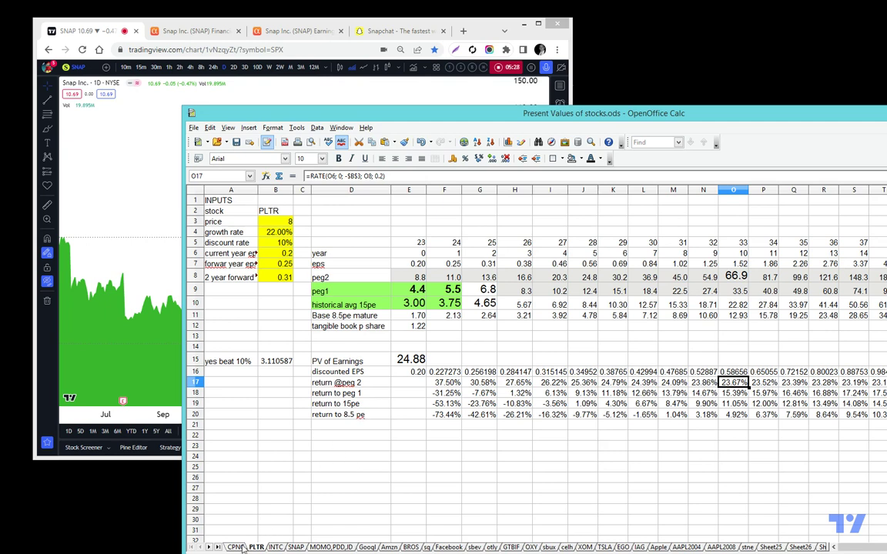
key("ctrl+Page_Up")
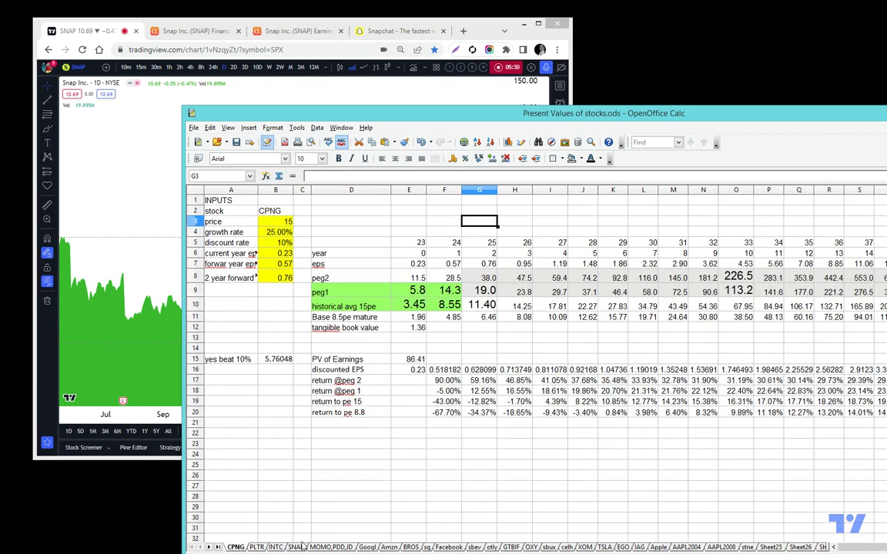
key("ctrl+Page_Down")
key("ctrl+Page_Down")
key("ctrl+Page_Down")
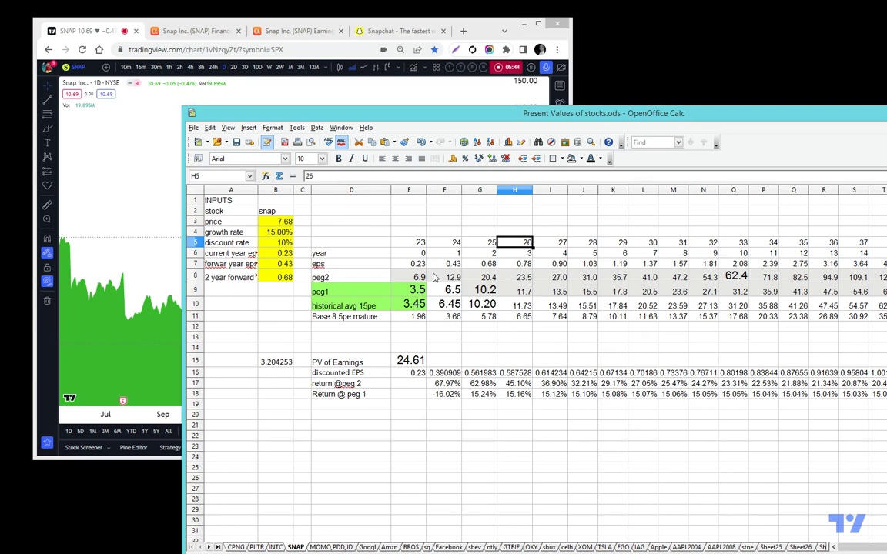
Step: Bring the daily SNAP chart in front and zoom out to show prices back to mid-2021
left_click(163, 172)
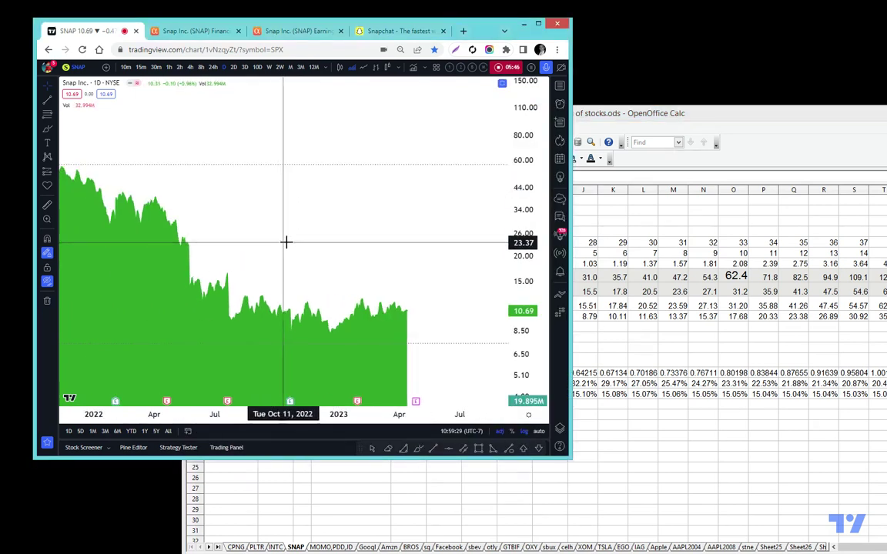
scroll(286, 242, "down", 5)
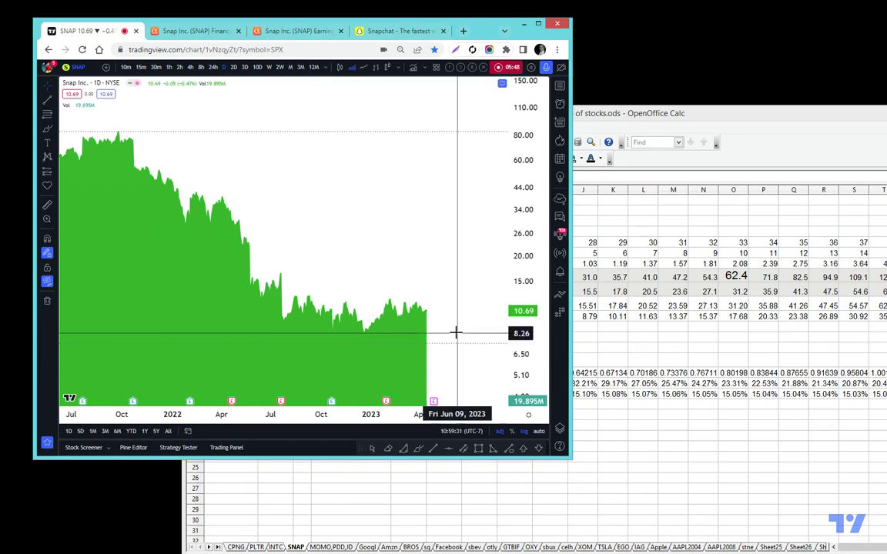